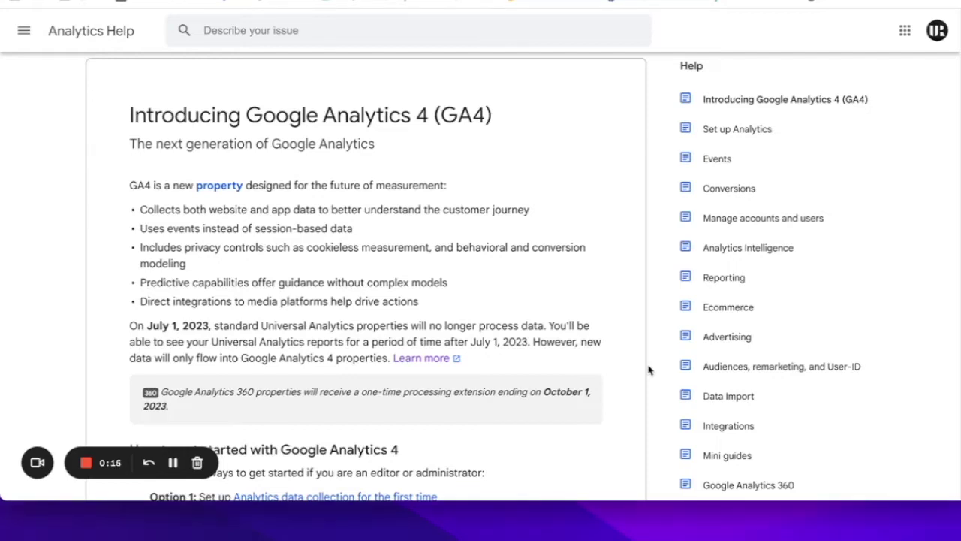
- Go from the GA4 Help article to the Google Merchandise Store demo's Home dashboard
mouse_move(644, 341)
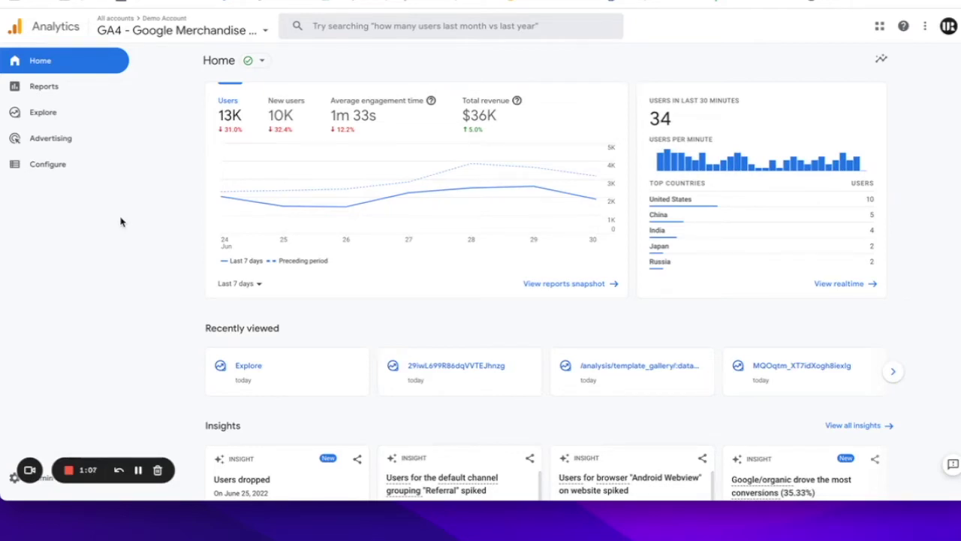
- Go to Explore in the left navigation to list the saved explorations
left_click(21, 112)
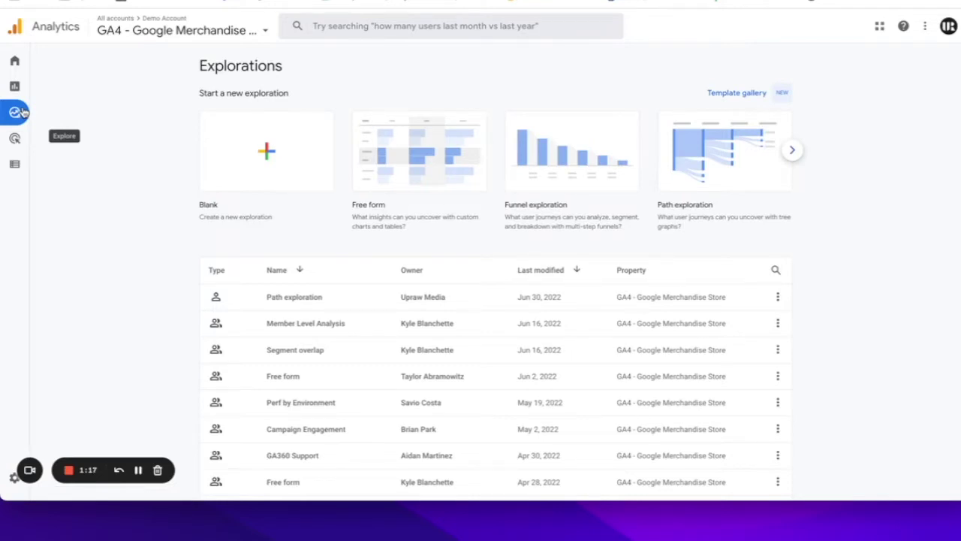
- Browse the Template gallery's techniques, use cases and industries, then start a Path exploration
left_click(737, 102)
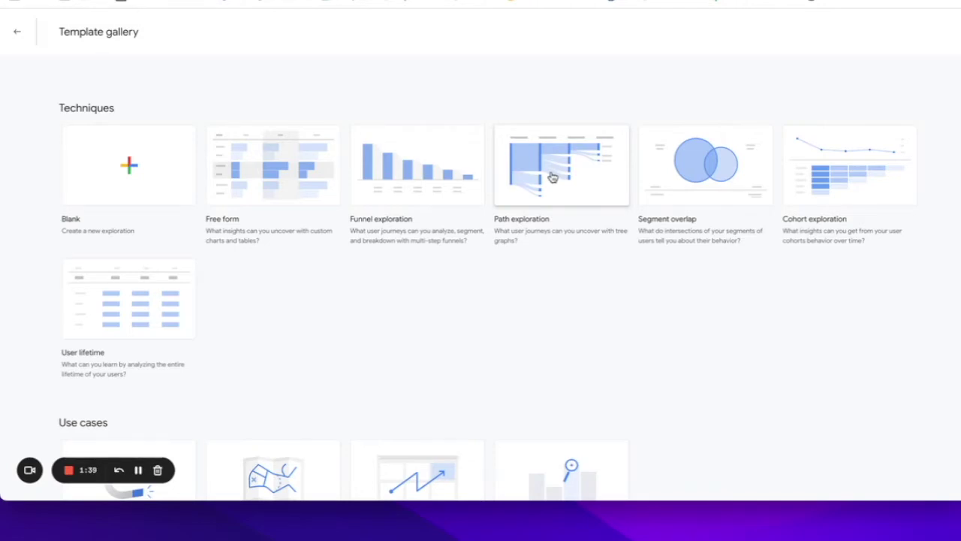
scroll(546, 266, "down", 1)
scroll(546, 267, "down", 5)
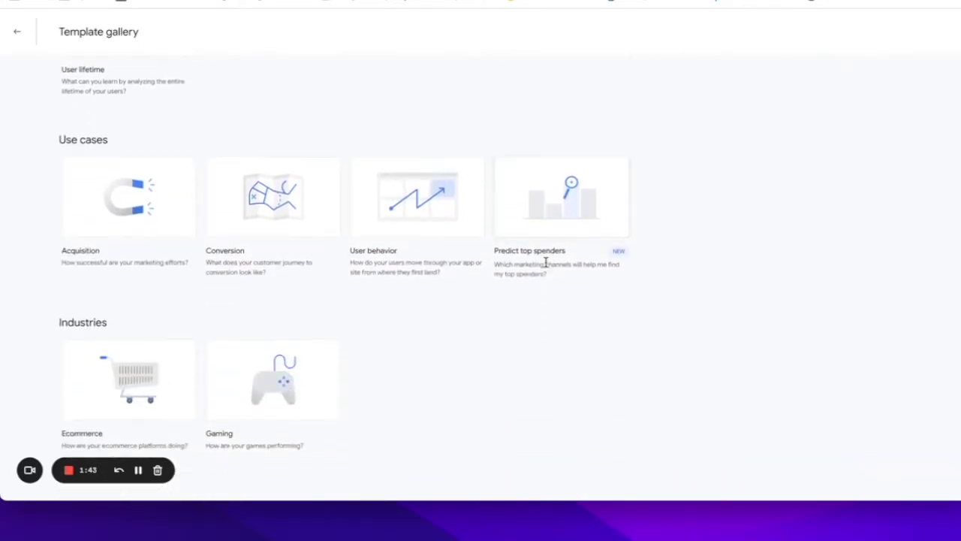
scroll(546, 314, "up", 1)
scroll(546, 314, "up", 5)
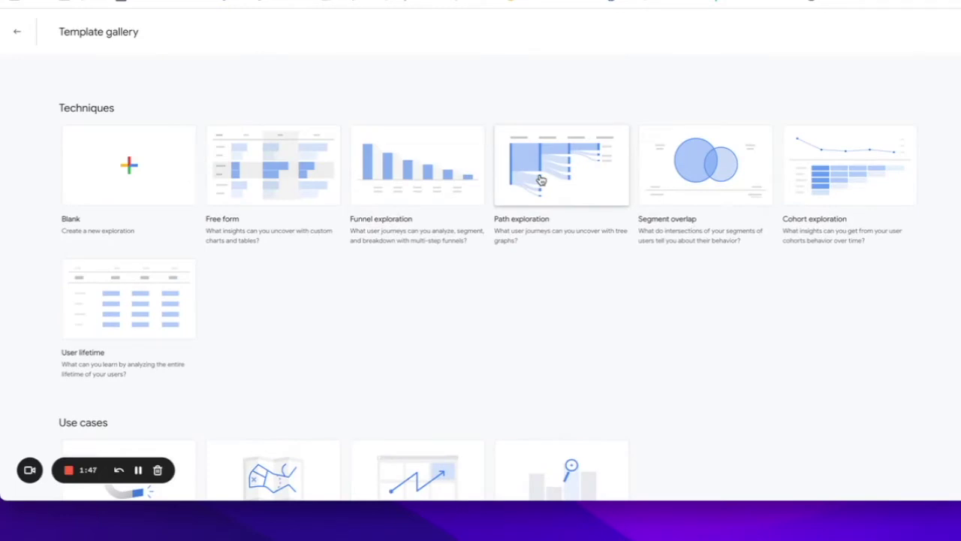
left_click(540, 181)
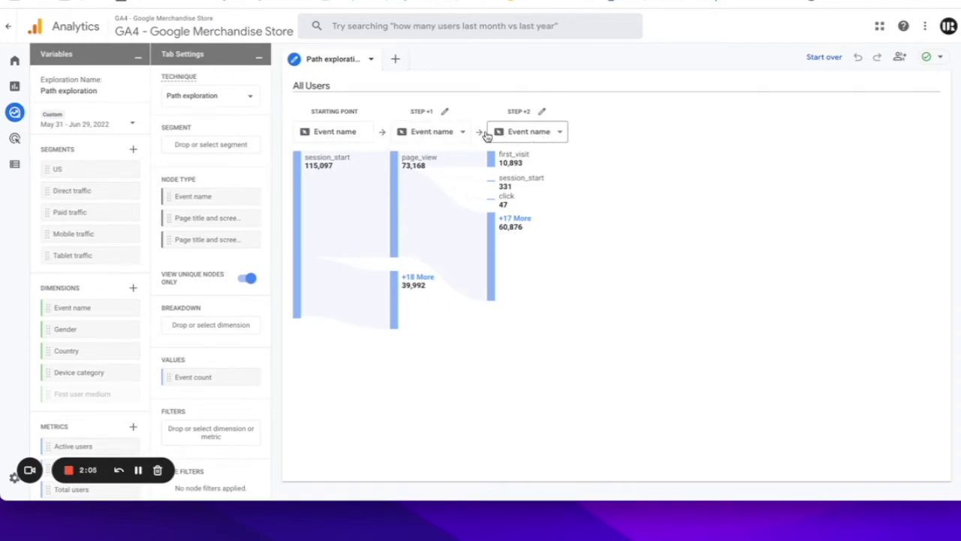
- Keep Event name for step +1, then expand first_visit, view_promotion and errors out to step +4
left_click(429, 133)
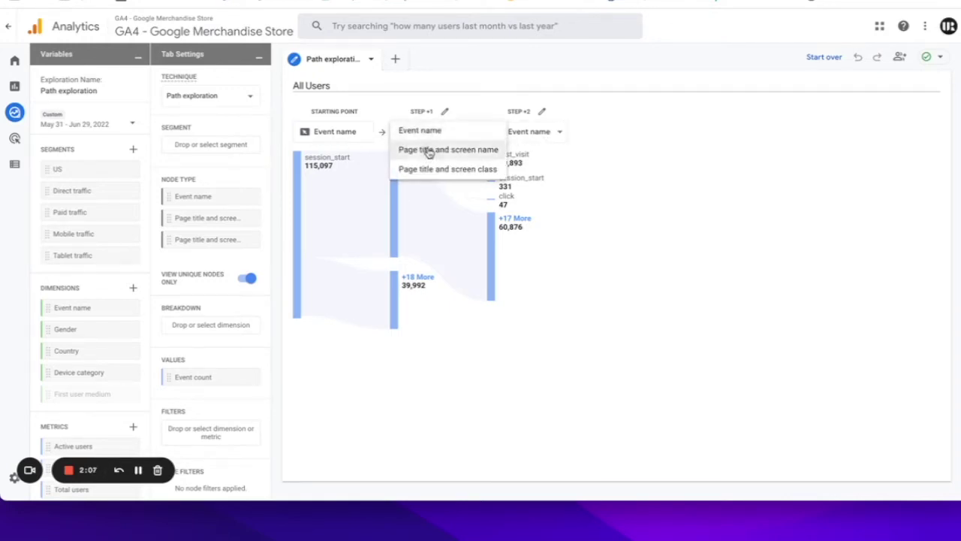
left_click(629, 151)
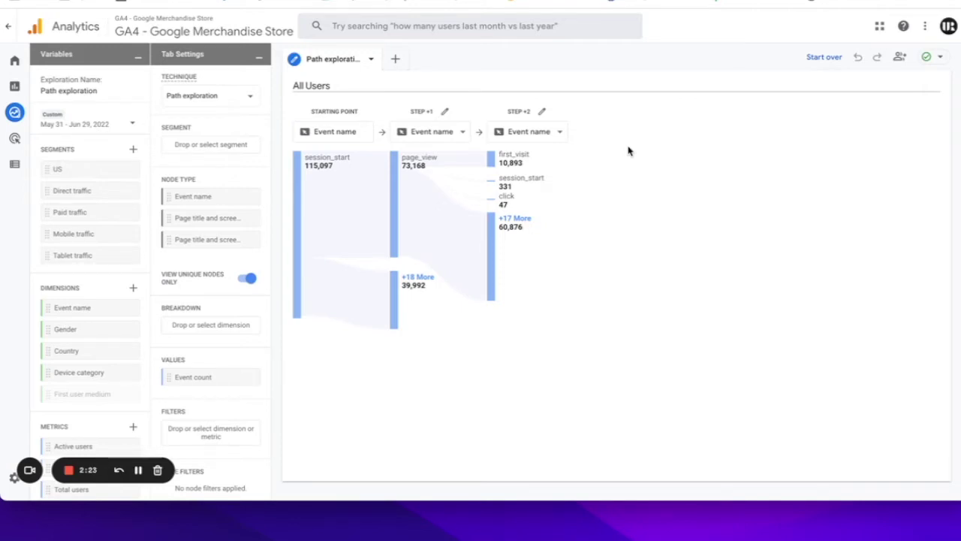
left_click(505, 162)
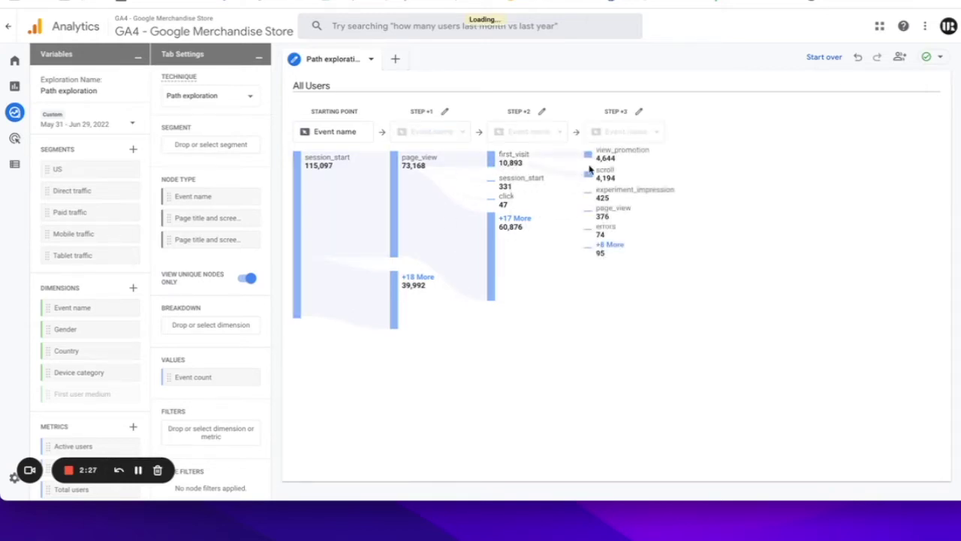
left_click(590, 155)
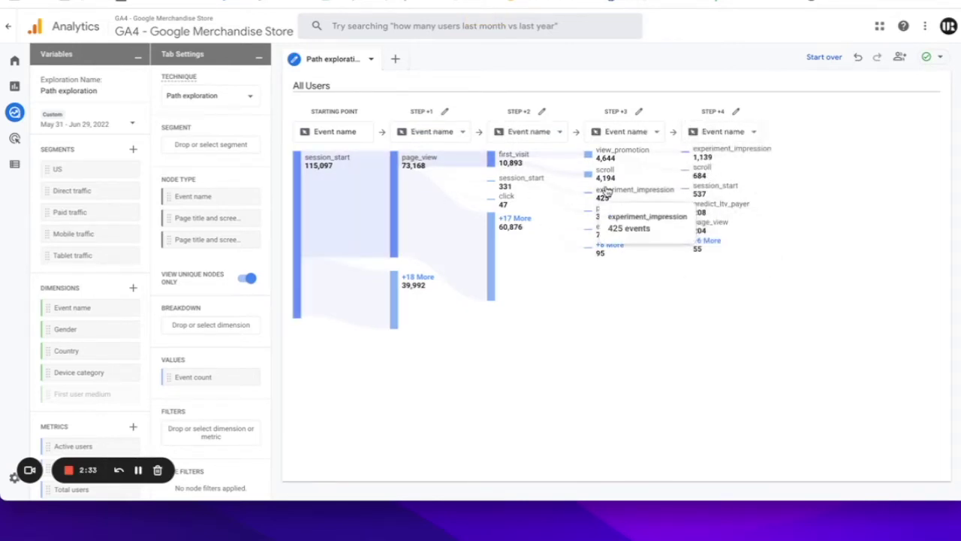
left_click(605, 233)
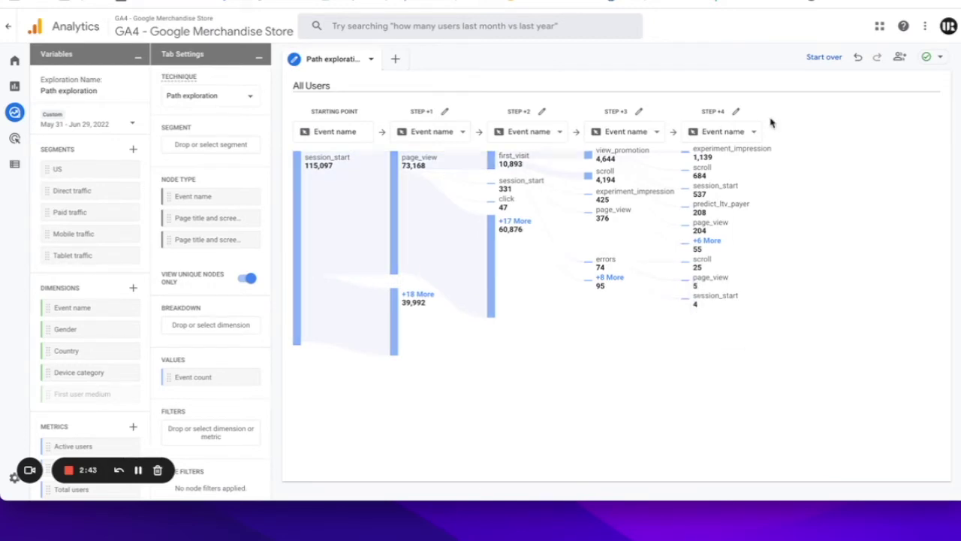
- Start over with add_to_cart as the Event name ending point, expanding page_view and view_item back to step -3
left_click(809, 64)
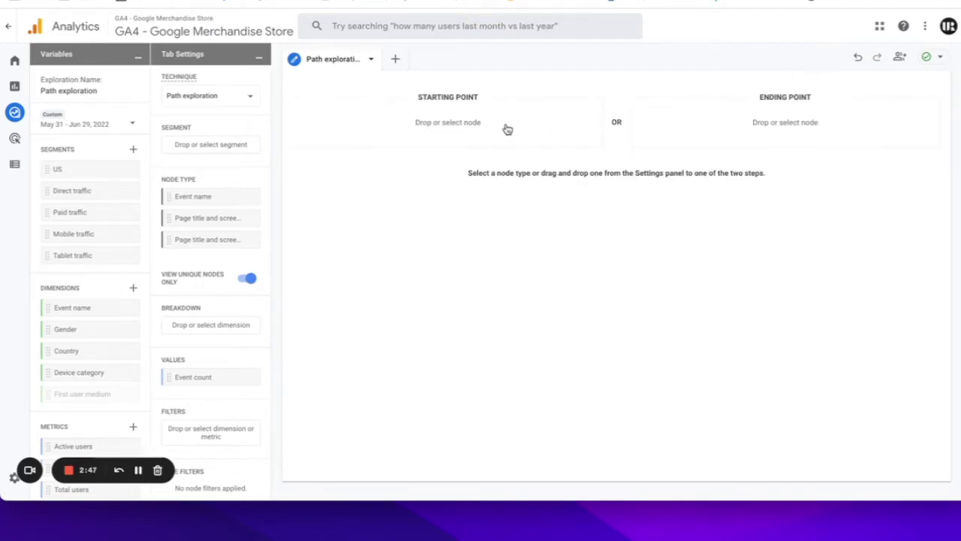
left_click(845, 121)
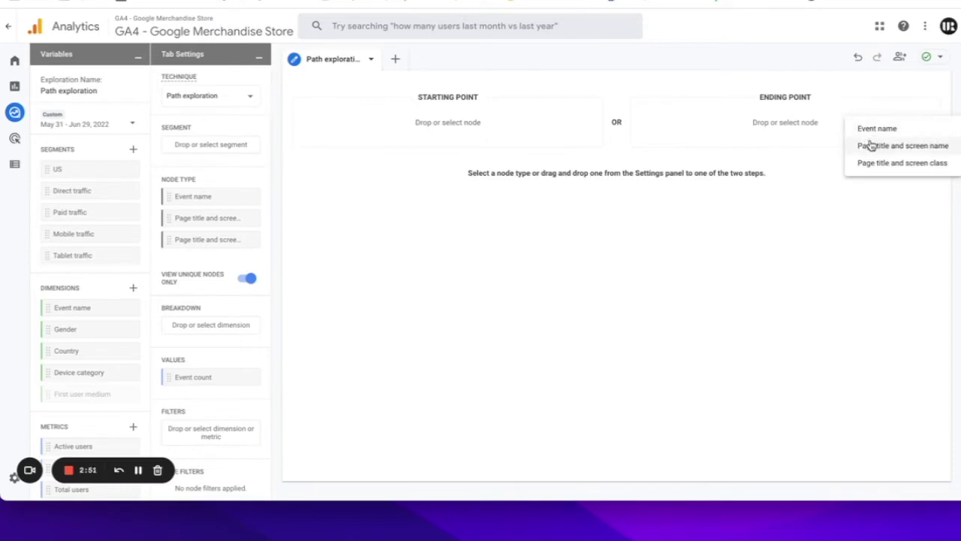
left_click(871, 130)
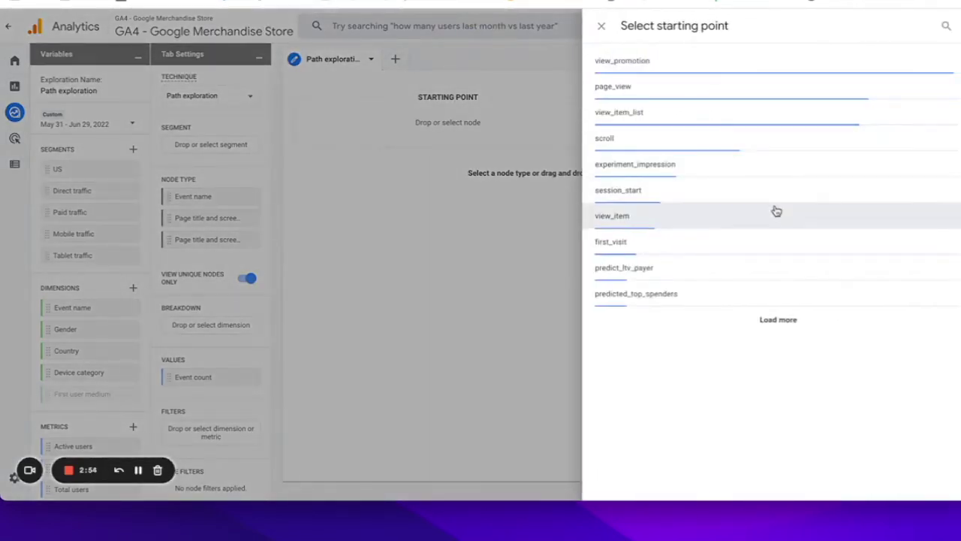
left_click(772, 320)
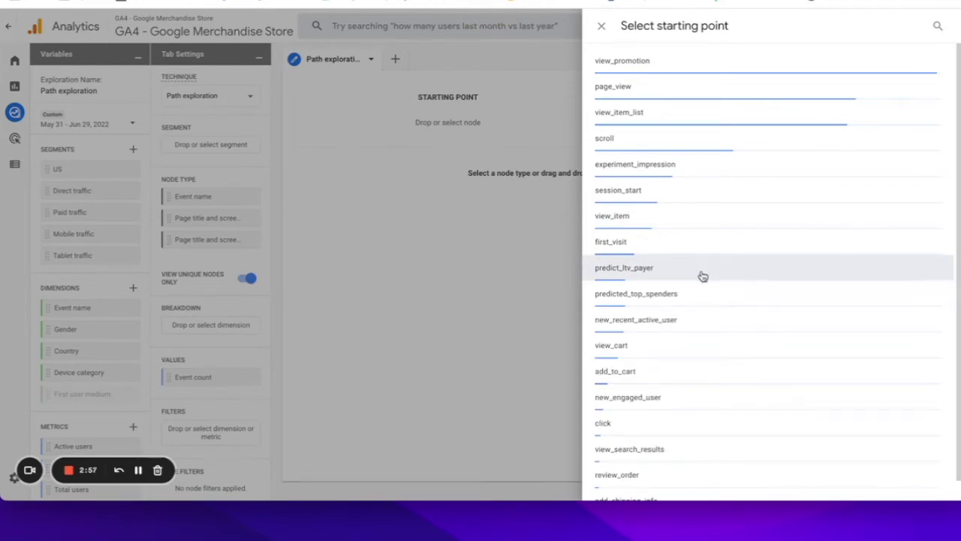
scroll(679, 357, "down", 1)
scroll(680, 359, "down", 1)
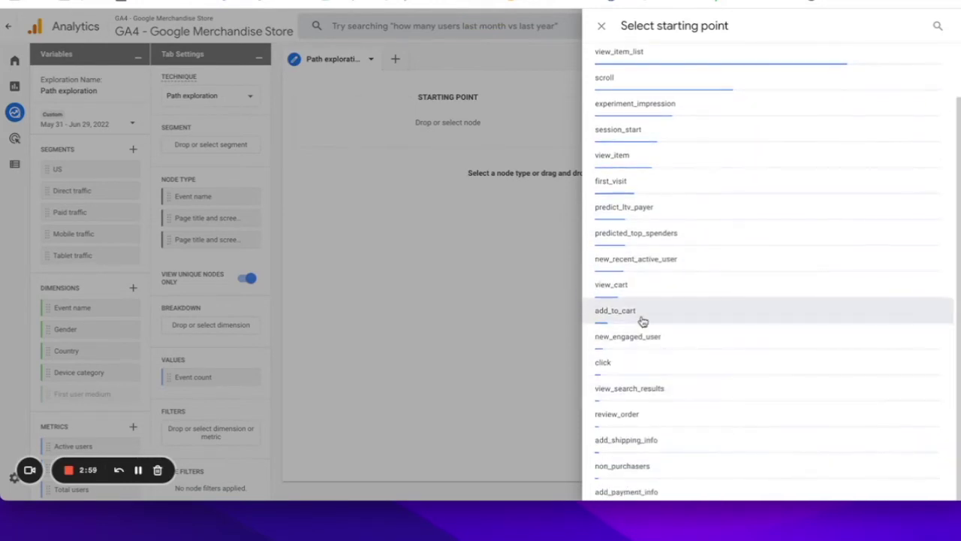
left_click(642, 321)
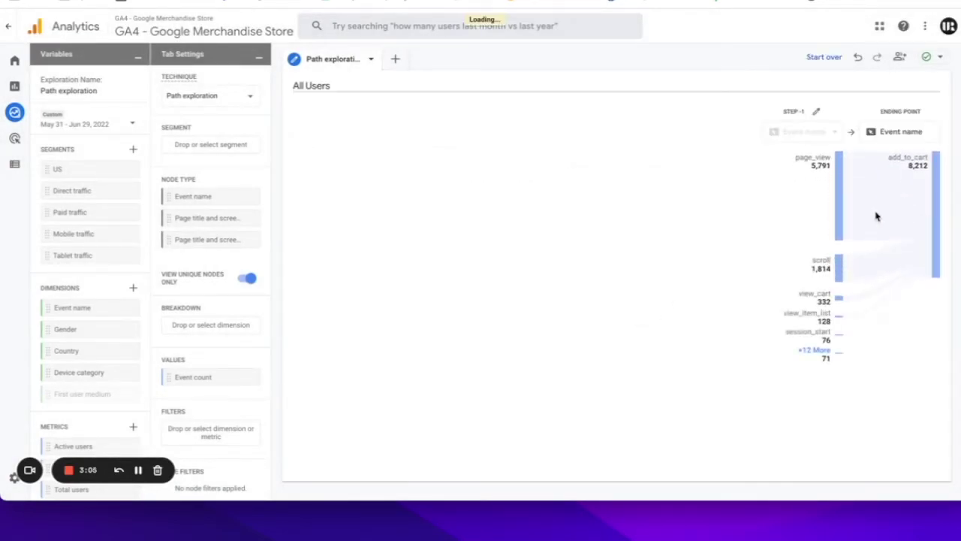
left_click(811, 168)
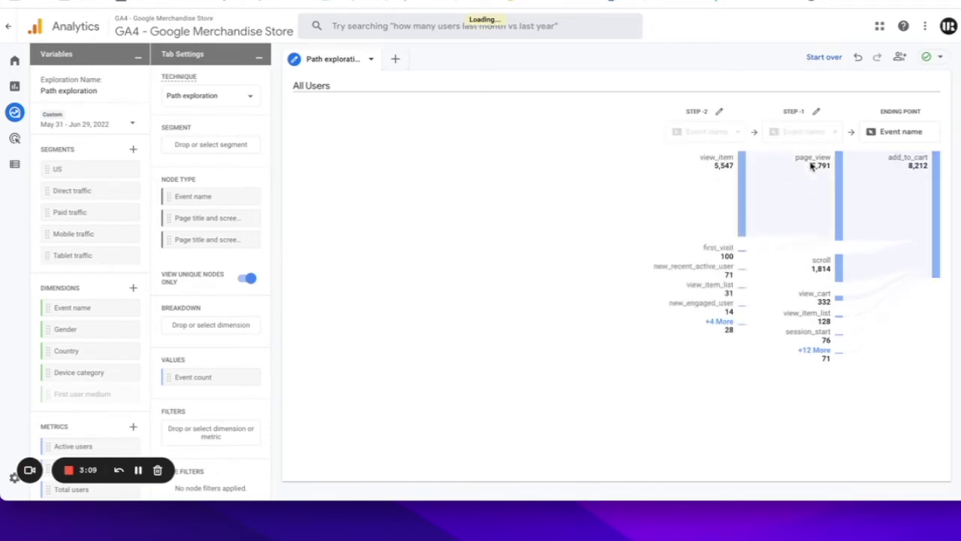
left_click(719, 166)
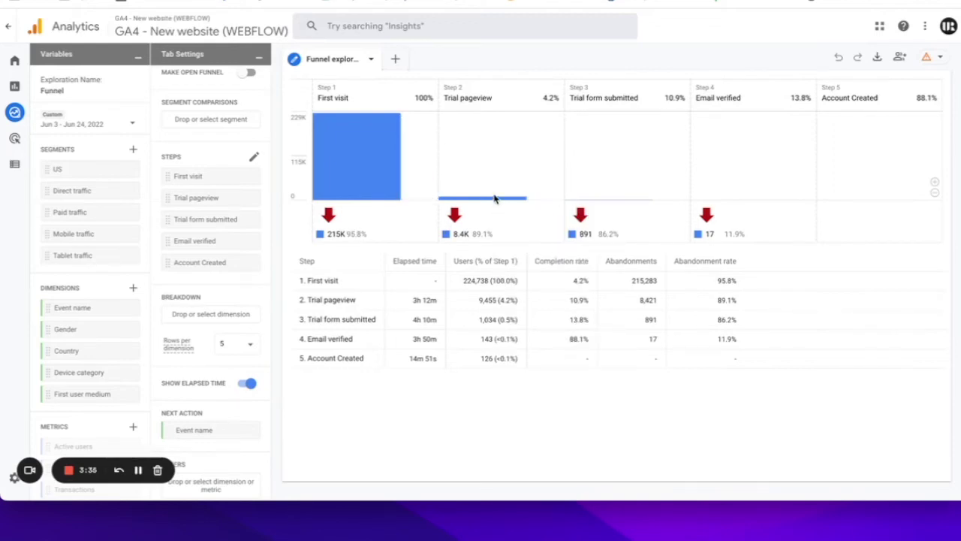
- View the WEBFLOW property's five-step funnel and open its step definitions for editing
mouse_move(493, 201)
left_click(255, 161)
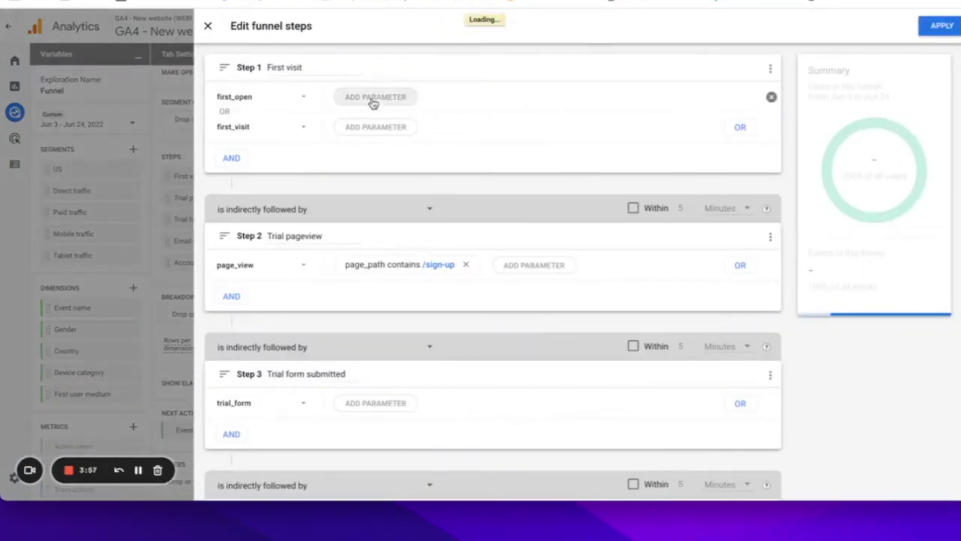
left_click(289, 212)
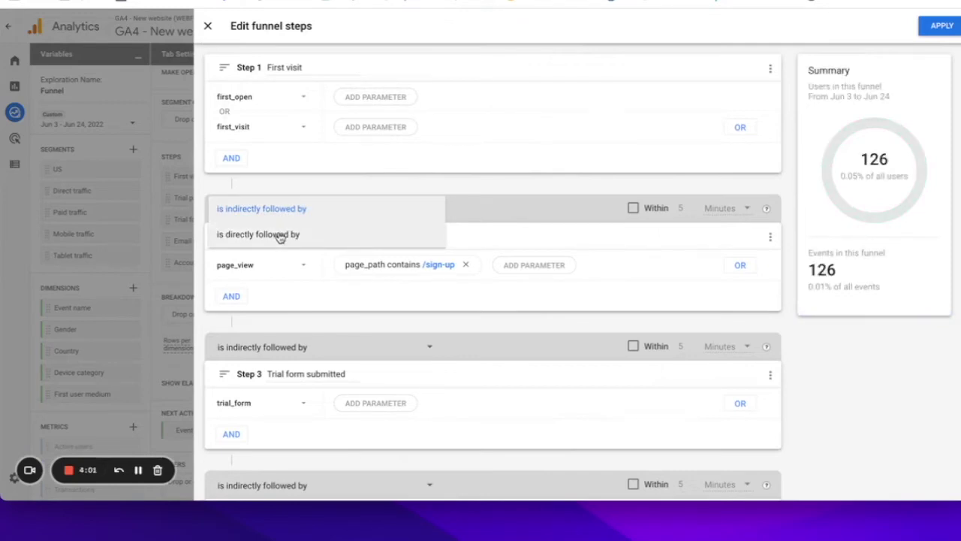
left_click(600, 209)
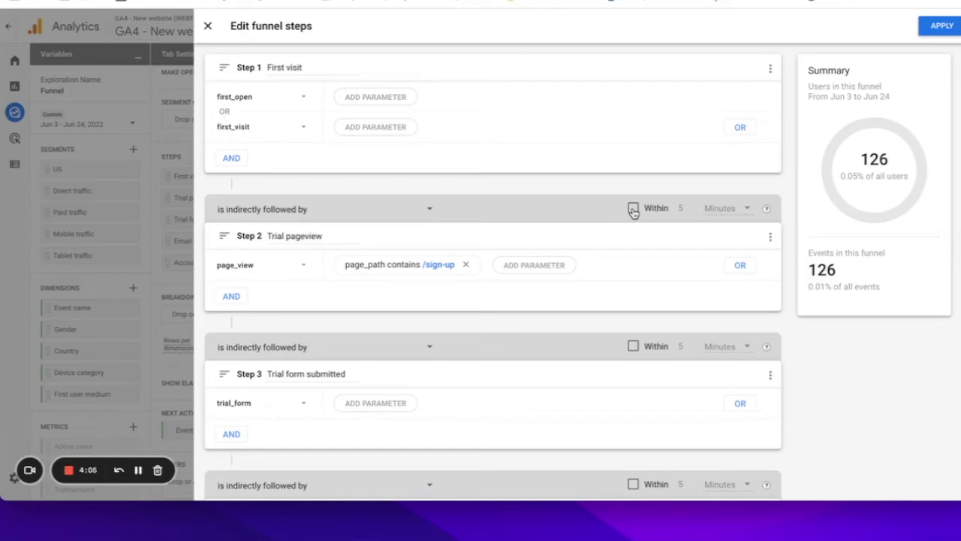
left_click(209, 27)
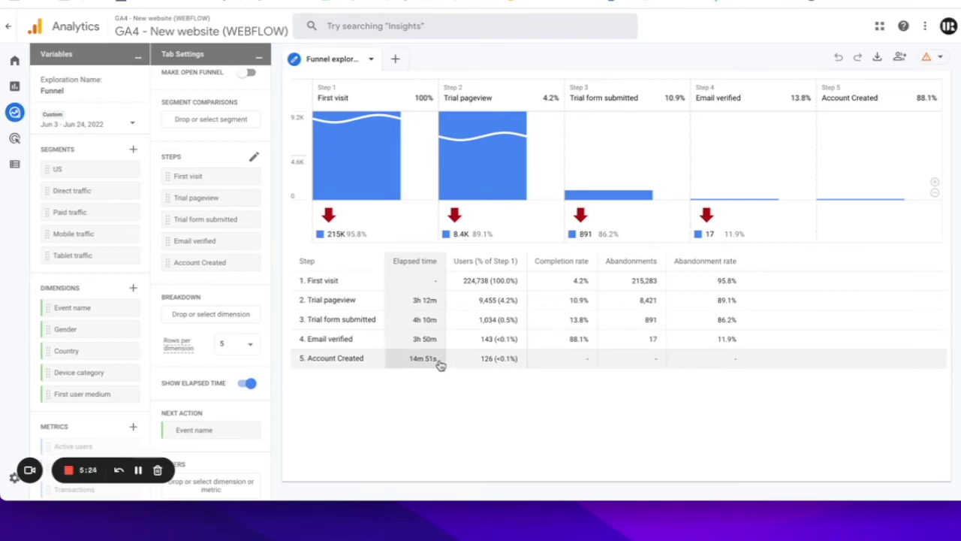
- Inspect the Trial pageview bar showing 9.5K users, with scroll (5,334) as top next action
mouse_move(472, 182)
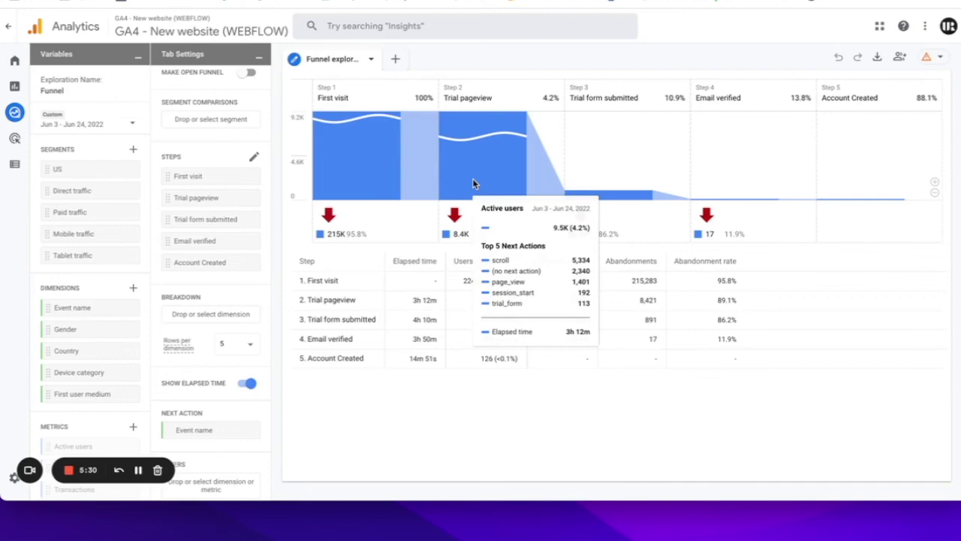
- Preview a users segment from Trial pageview with Build an audience ticked, then discard it and return to the funnel
left_click(474, 177)
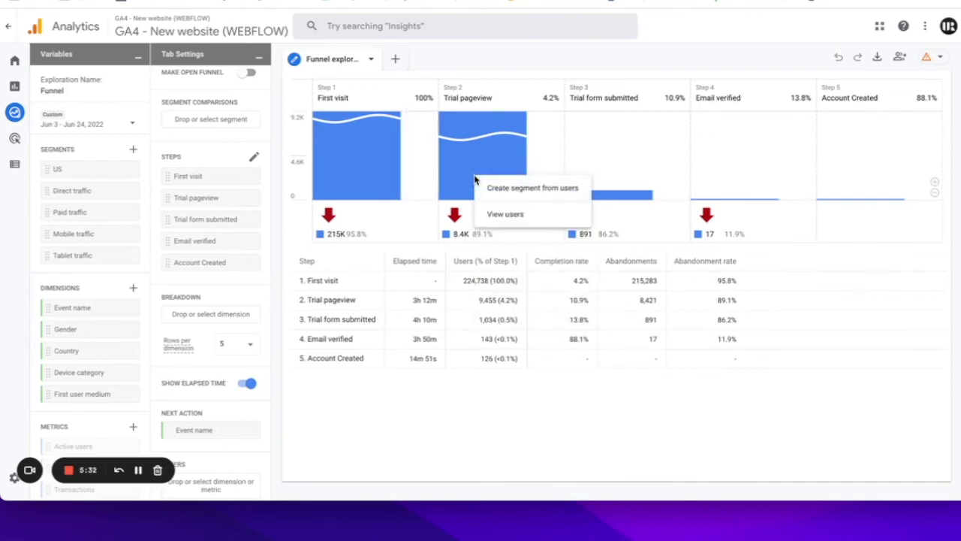
left_click(501, 188)
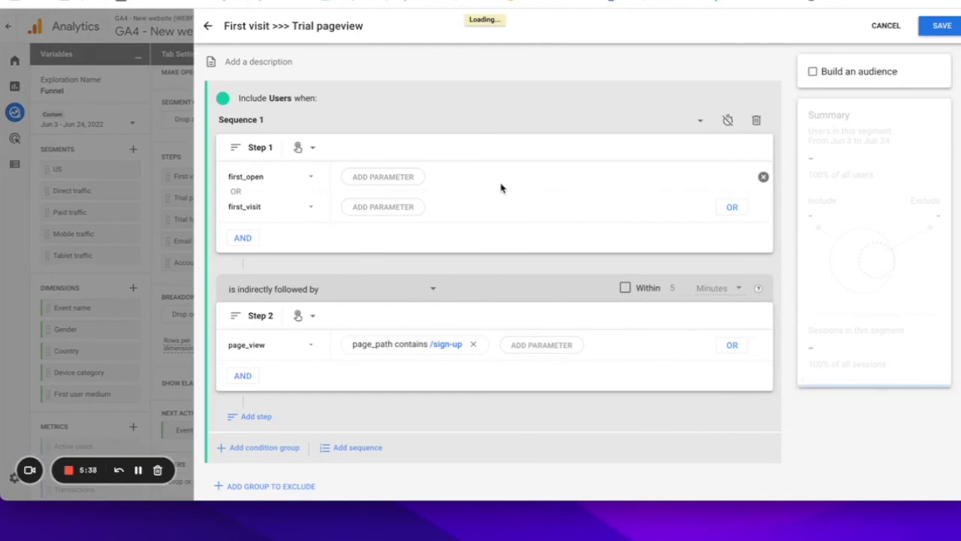
left_click(811, 72)
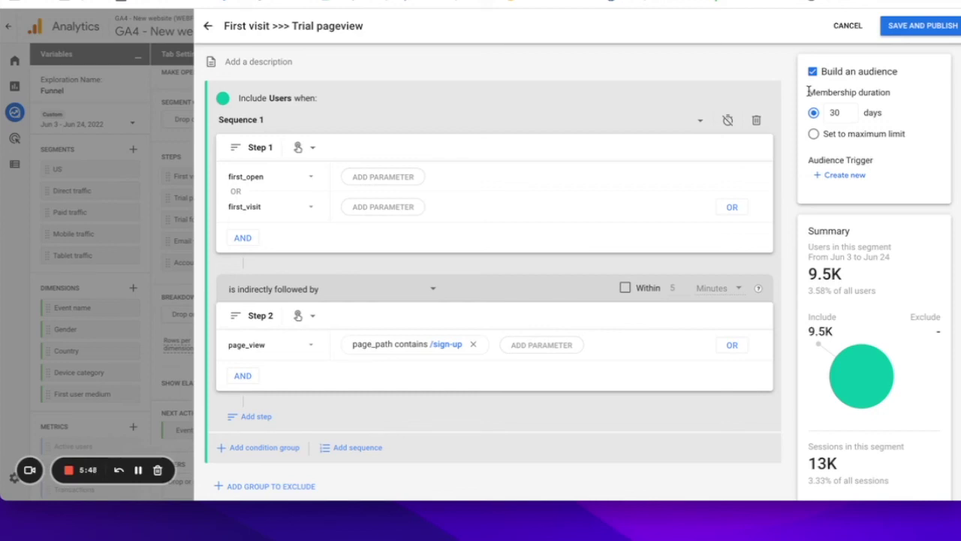
left_click(209, 26)
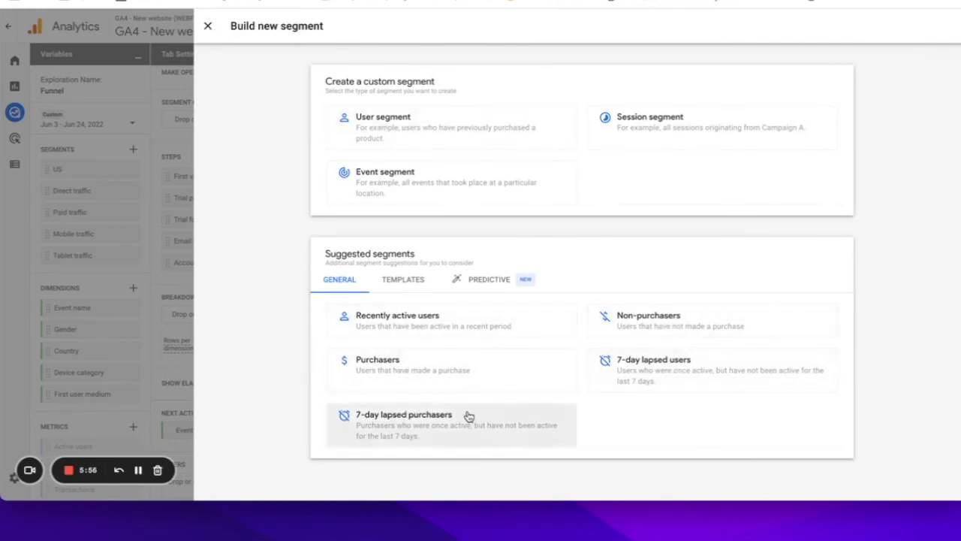
left_click(207, 28)
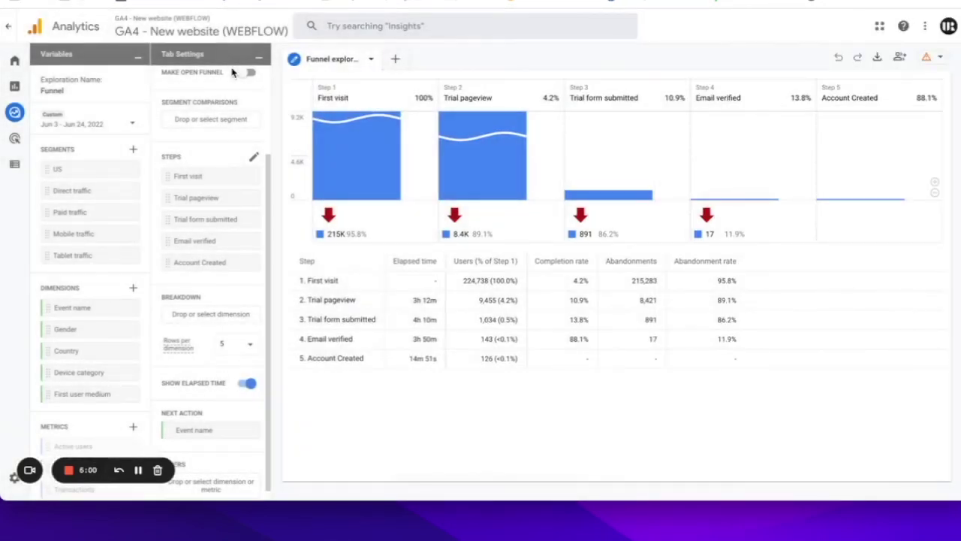